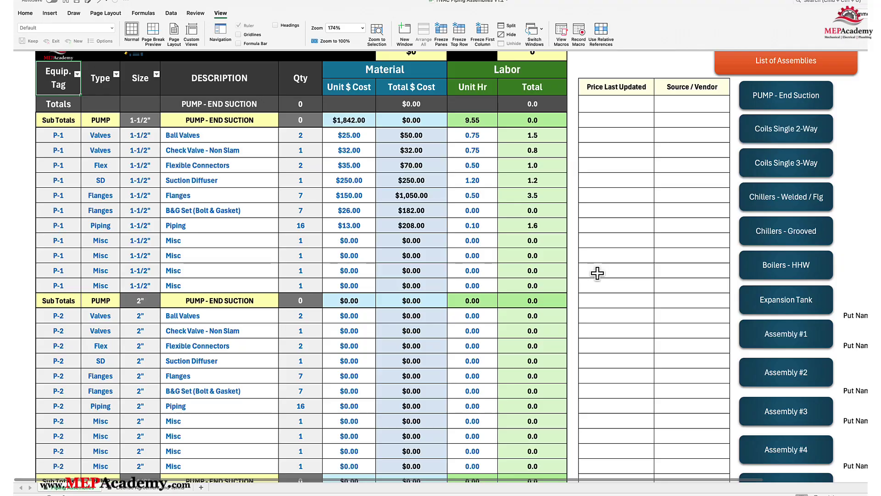
# - Browse the assemblies sheet, then jump back to the assembly menu at the top
pyautogui.scroll(5, 598, 274)
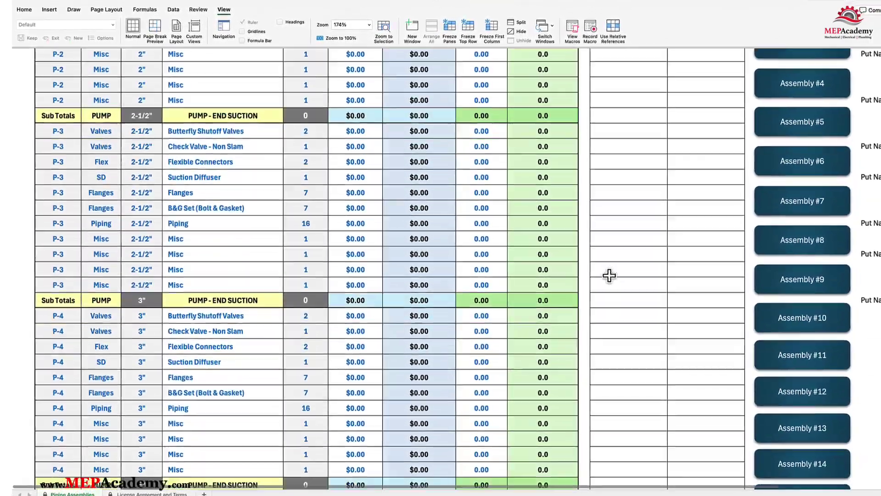
pyautogui.scroll(-9, 610, 275)
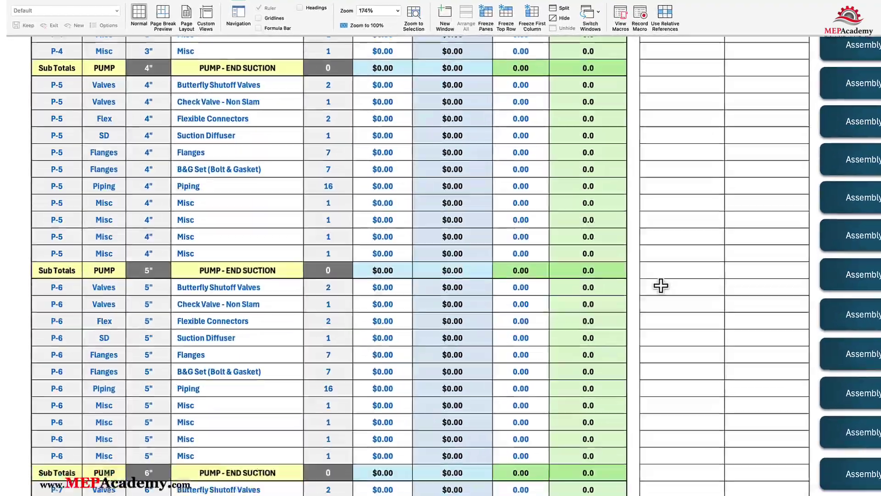
pyautogui.scroll(-3, 661, 286)
pyautogui.scroll(2, 660, 285)
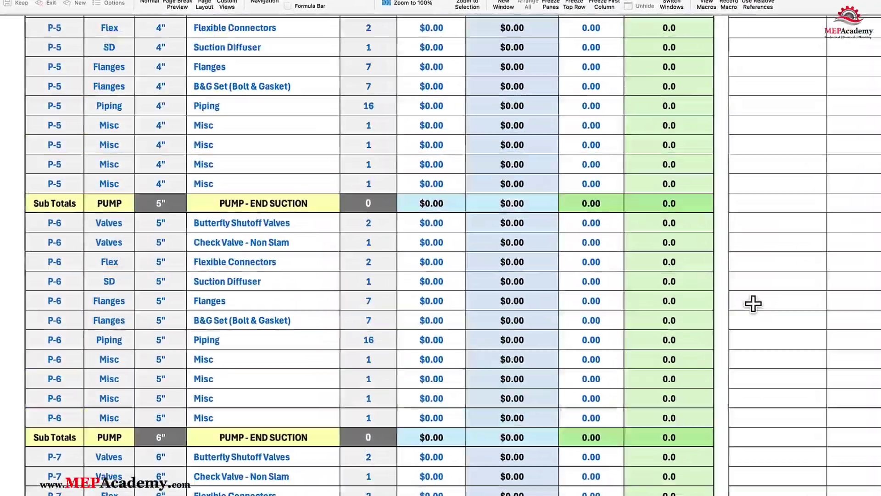
pyautogui.scroll(7, 753, 304)
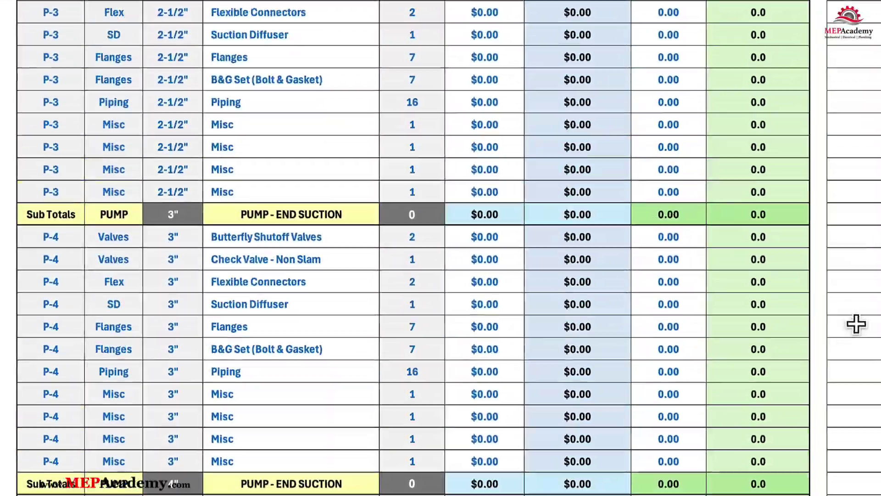
pyautogui.scroll(10, 856, 324)
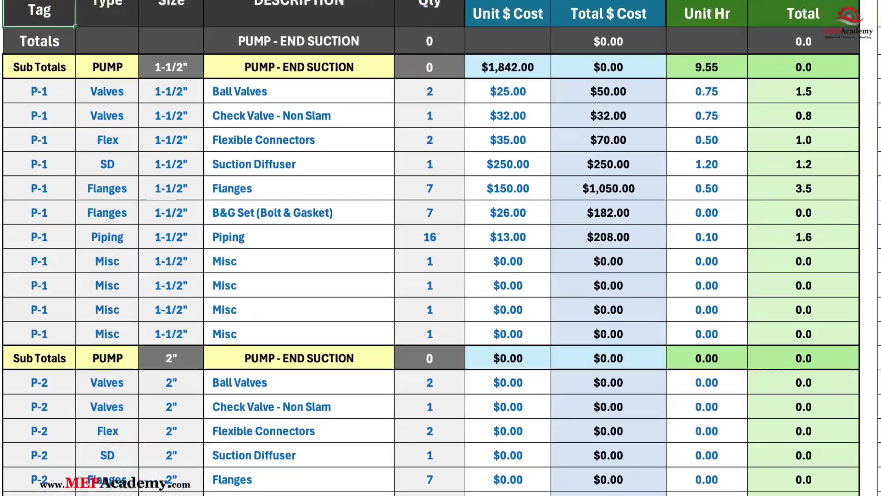
pyautogui.scroll(2, 441, 248)
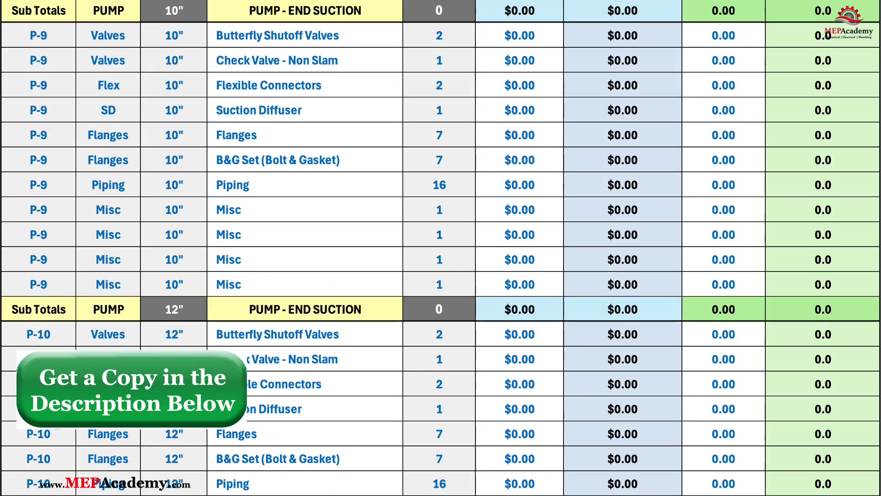
pyautogui.scroll(-6, 441, 247)
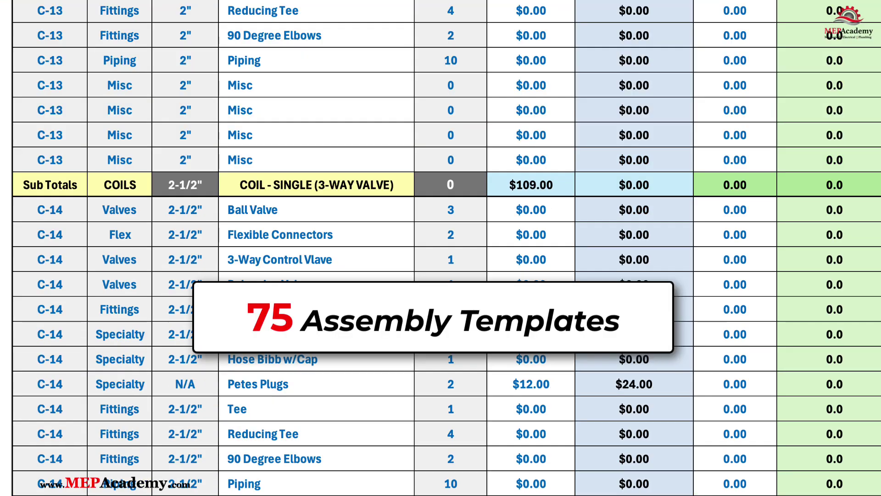
pyautogui.scroll(-6, 441, 248)
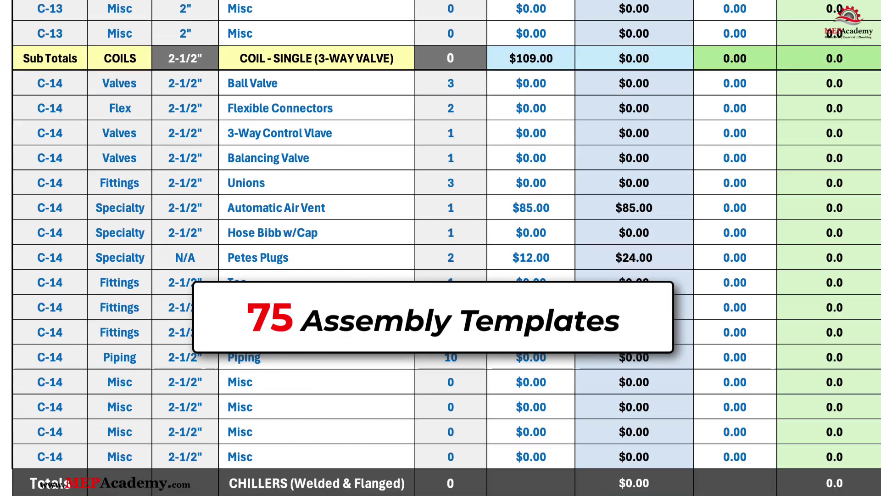
pyautogui.scroll(-5, 441, 248)
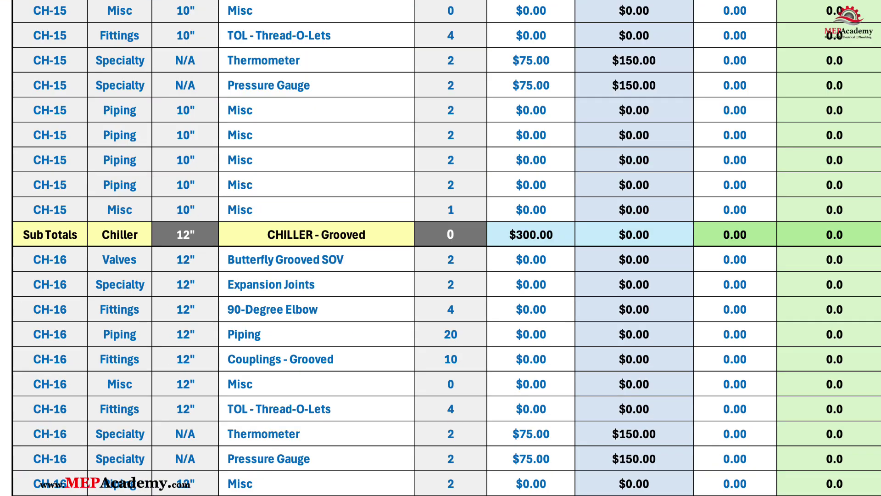
pyautogui.scroll(-5, 441, 247)
pyautogui.scroll(-6, 440, 247)
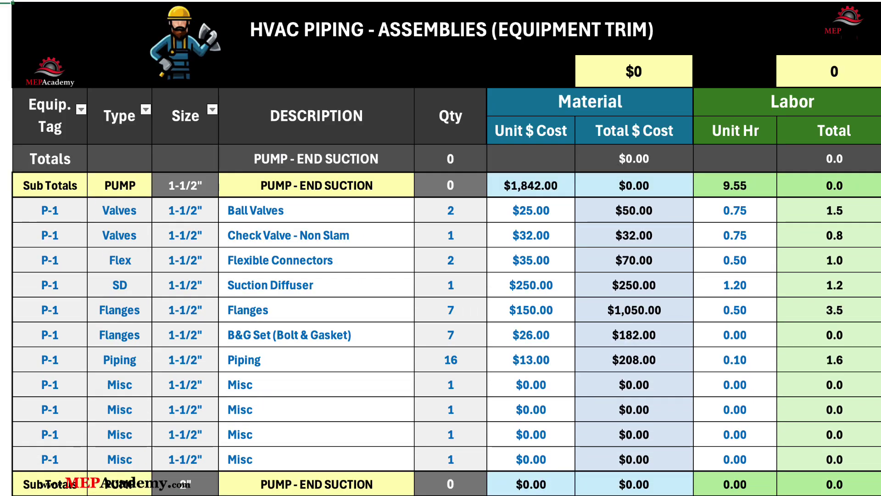
pyautogui.scroll(-10, 440, 248)
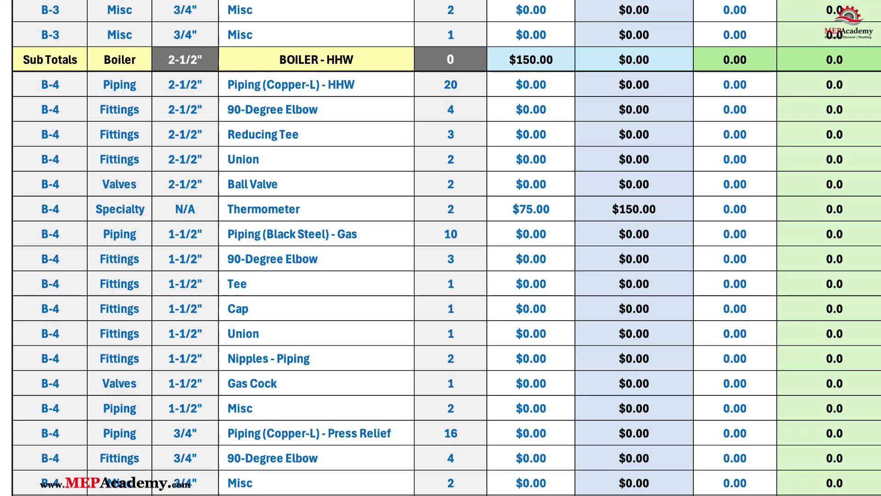
pyautogui.scroll(-7, 440, 248)
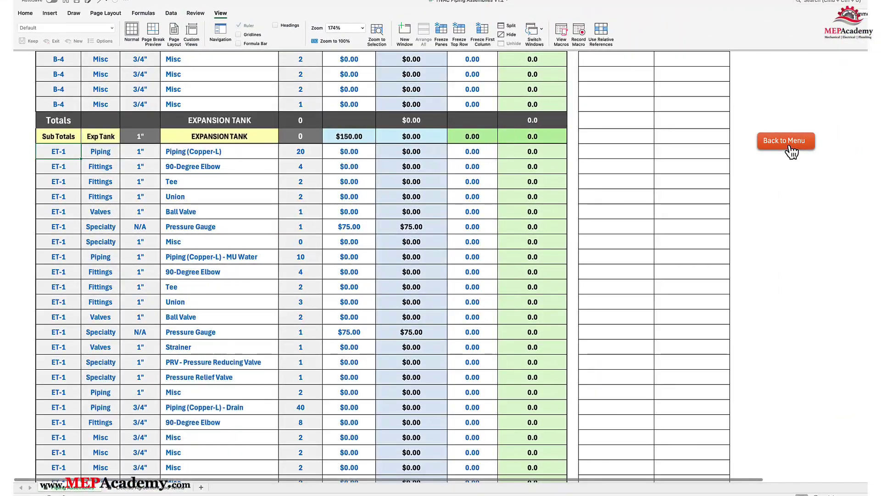
pyautogui.click(791, 151)
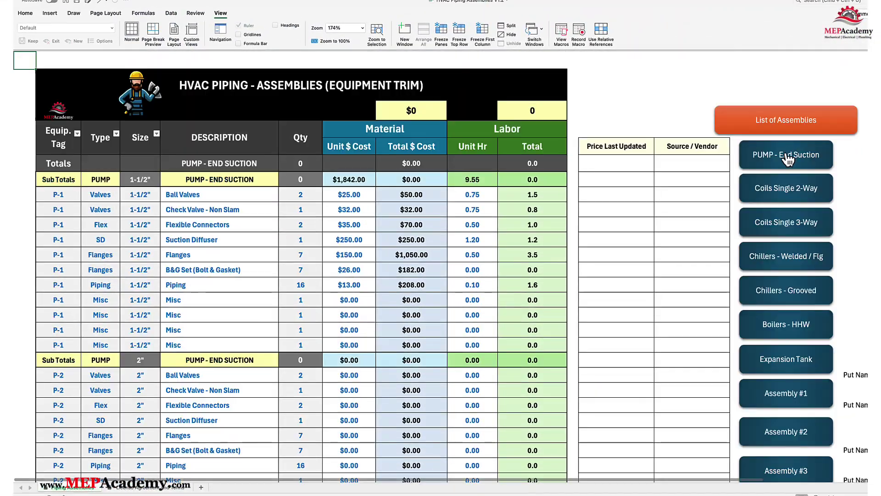
# - Visit the blank Assembly Name #1 section and TBD templates, then return to the assembly list
pyautogui.scroll(-5, 773, 177)
pyautogui.scroll(-1, 775, 188)
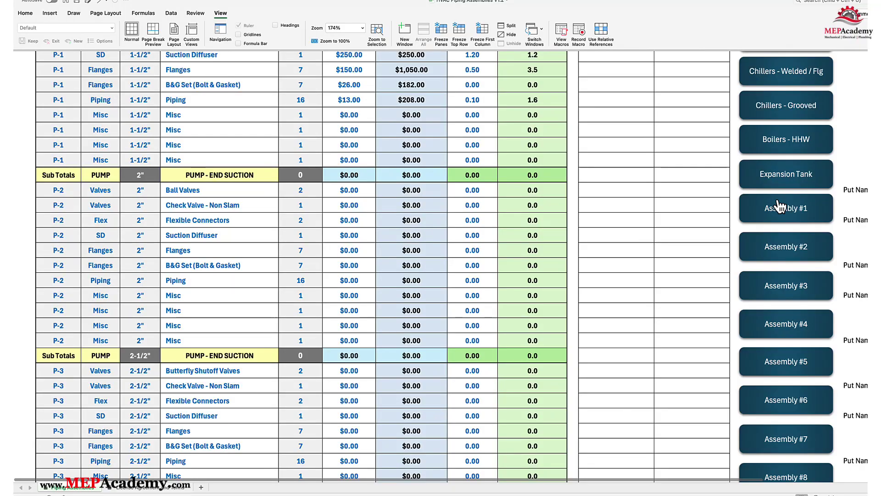
pyautogui.click(777, 209)
pyautogui.scroll(-5, 730, 203)
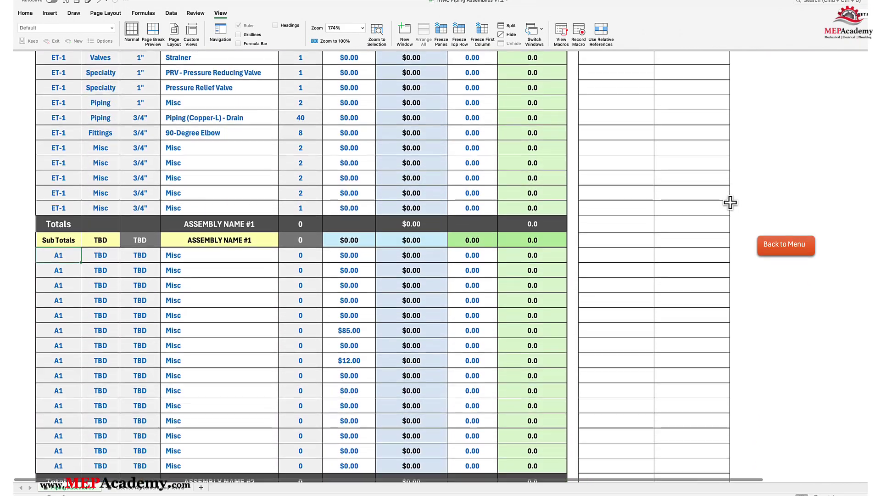
pyautogui.scroll(-8, 730, 202)
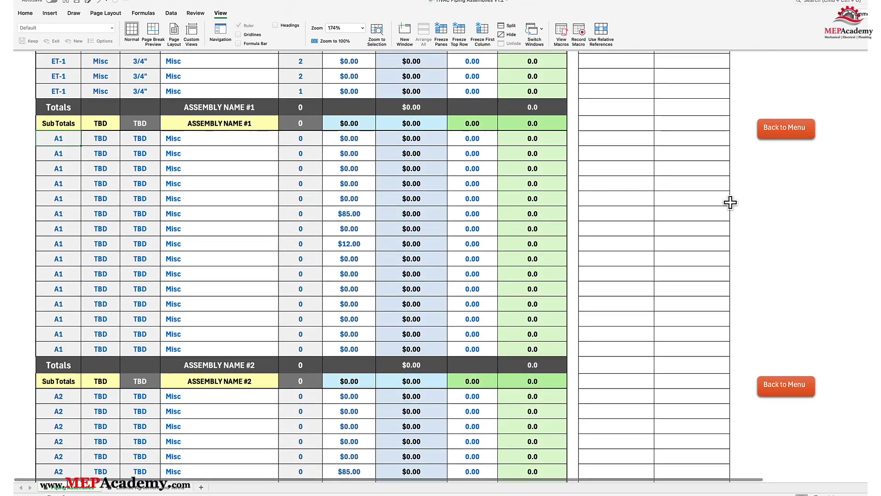
pyautogui.scroll(-16, 730, 203)
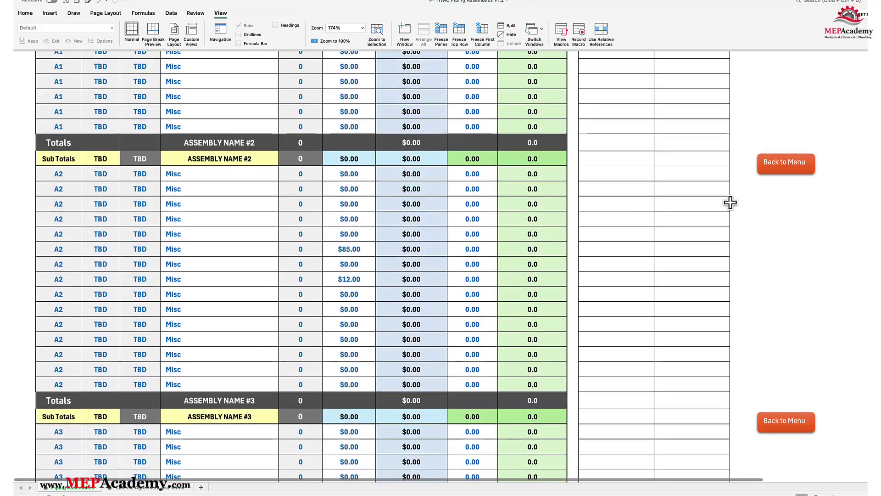
pyautogui.scroll(-17, 730, 203)
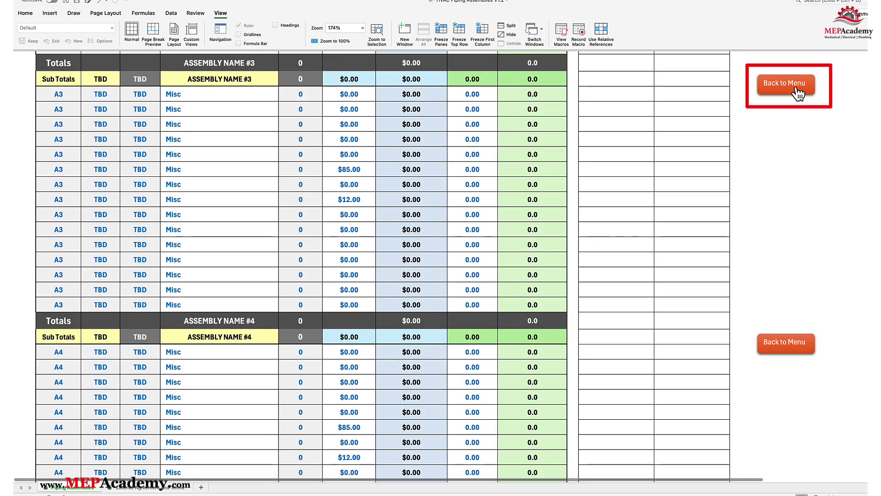
pyautogui.click(798, 93)
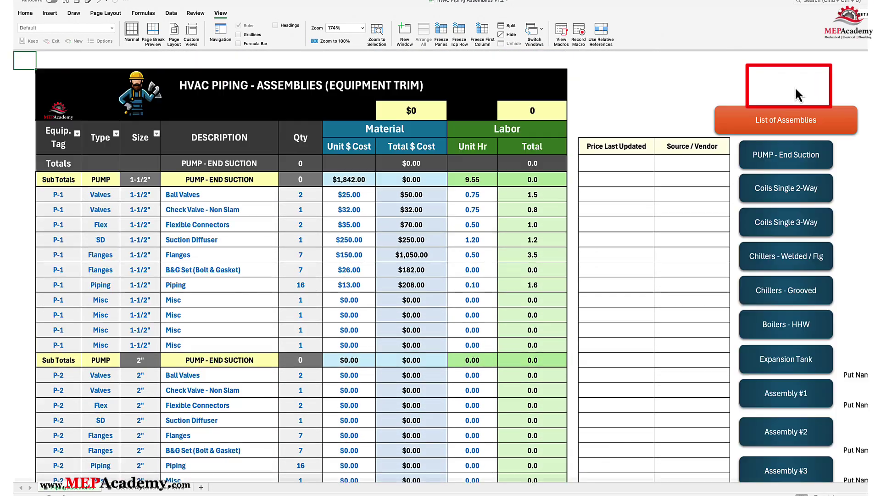
# - Untick every Equip. Tag value and tick only Sub Totals
pyautogui.click(77, 134)
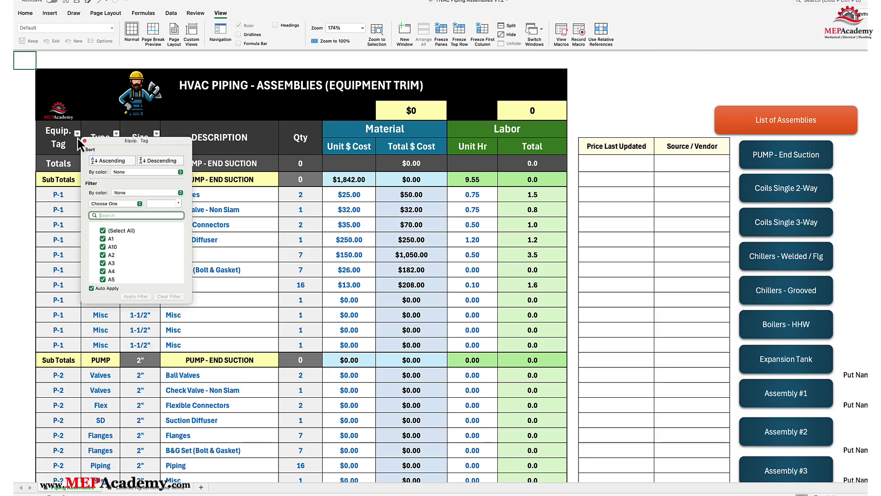
pyautogui.click(103, 230)
pyautogui.scroll(-5, 108, 235)
pyautogui.scroll(-5, 109, 238)
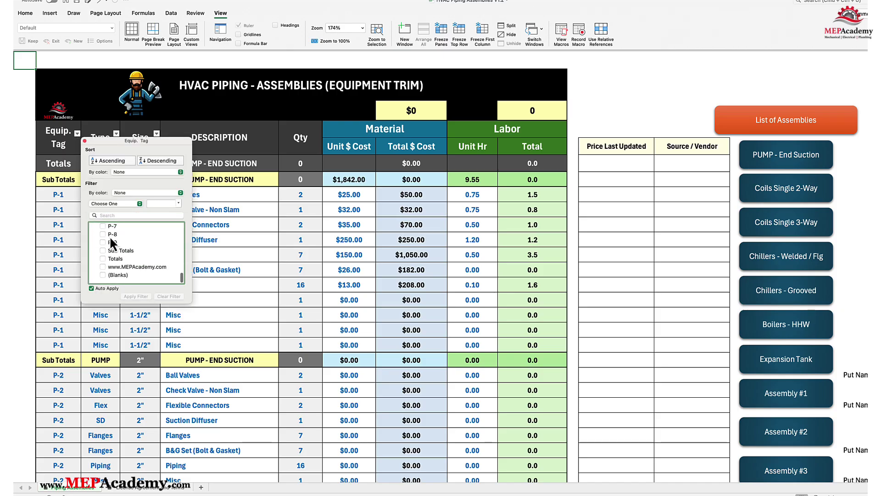
pyautogui.click(104, 251)
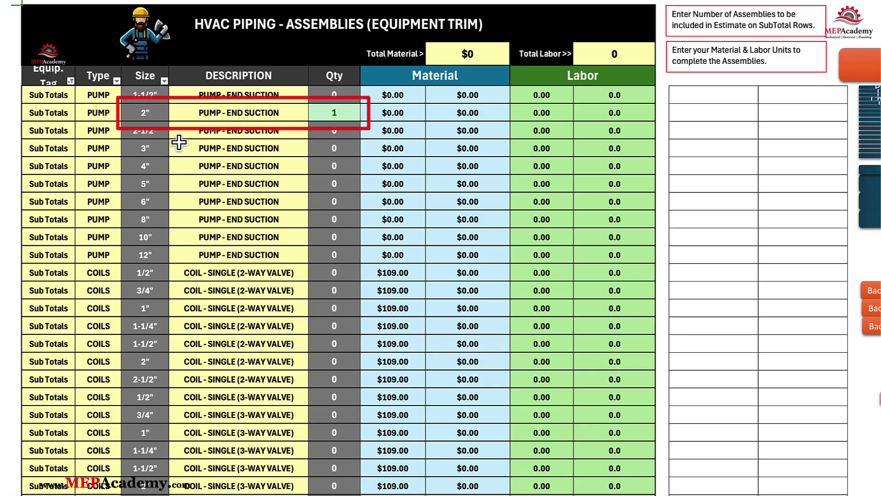
pyautogui.scroll(-6, 179, 143)
pyautogui.scroll(-5, 179, 143)
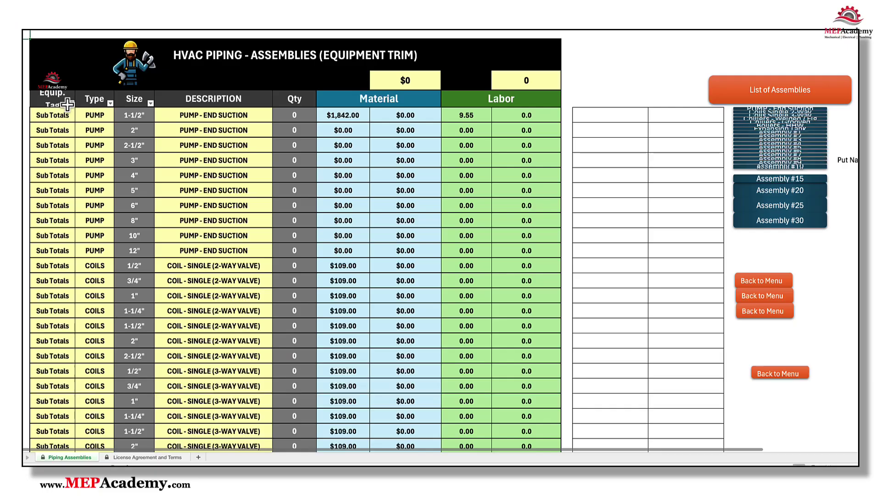
# - Switch the Equip. Tag filter from Sub Totals to Totals and review the one-per-assembly rows
pyautogui.click(71, 104)
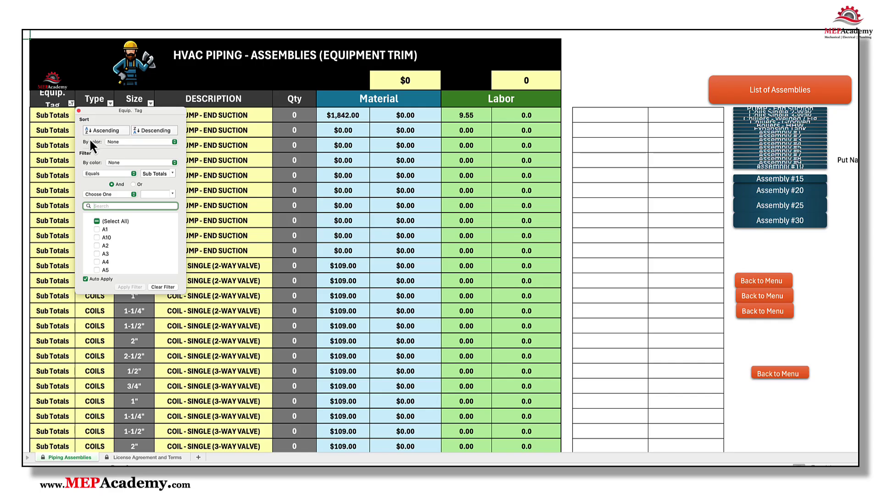
pyautogui.scroll(-10, 106, 229)
pyautogui.scroll(-5, 106, 223)
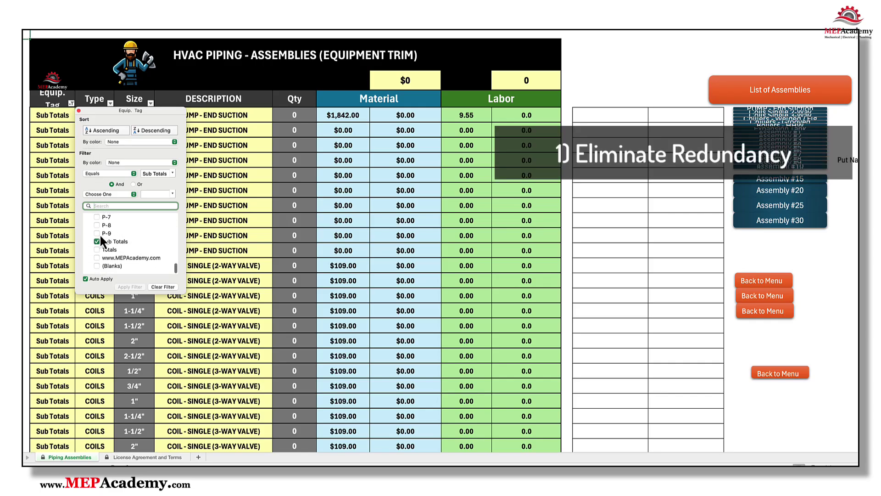
pyautogui.click(96, 249)
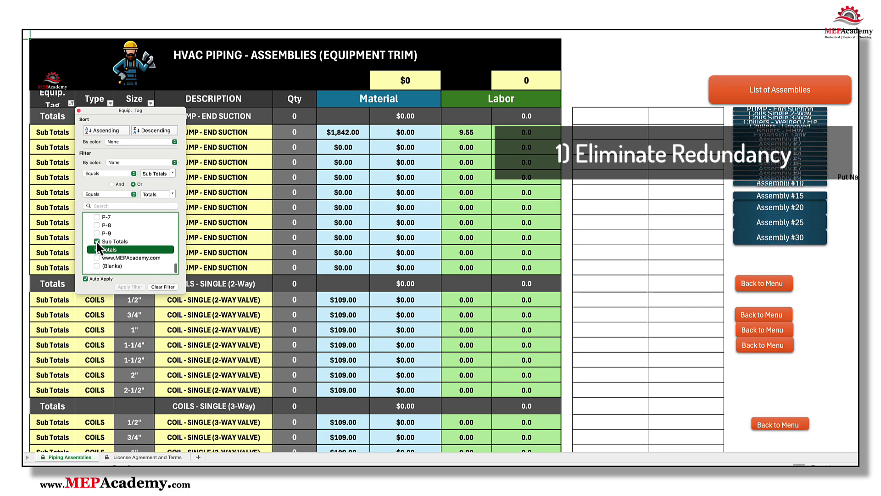
pyautogui.click(97, 241)
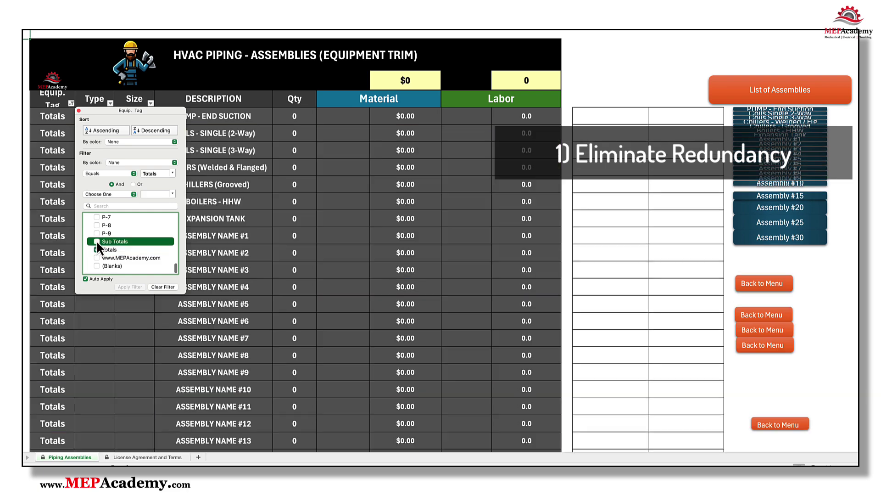
pyautogui.click(79, 111)
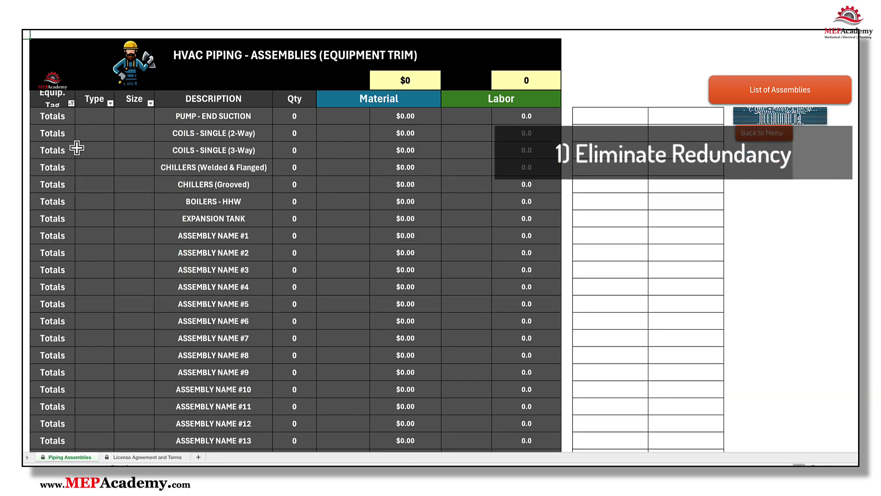
pyautogui.scroll(-5, 77, 147)
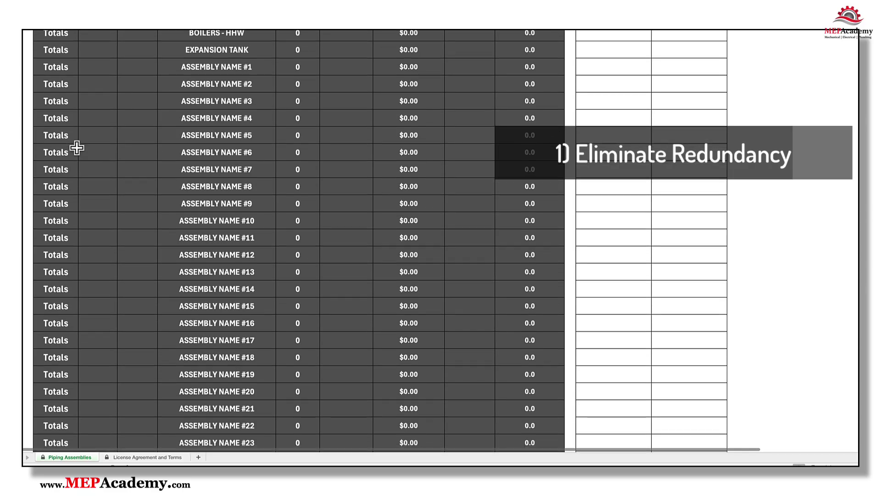
pyautogui.scroll(-5, 77, 147)
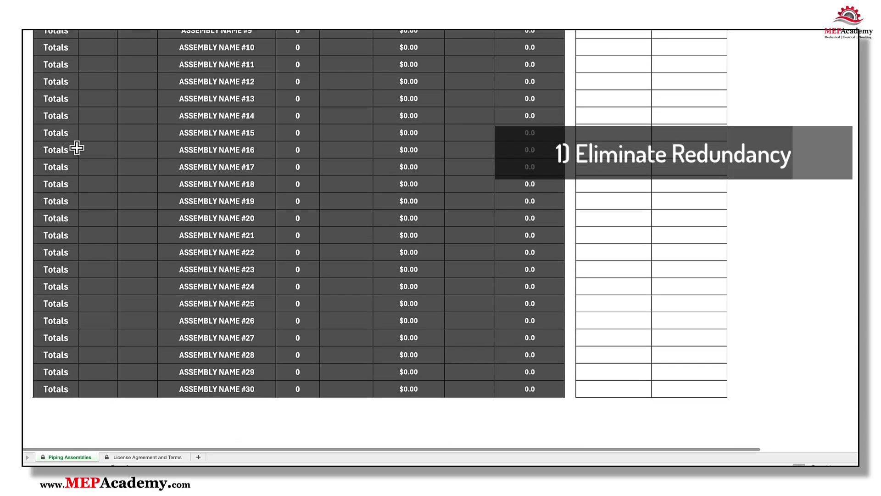
pyautogui.scroll(10, 76, 148)
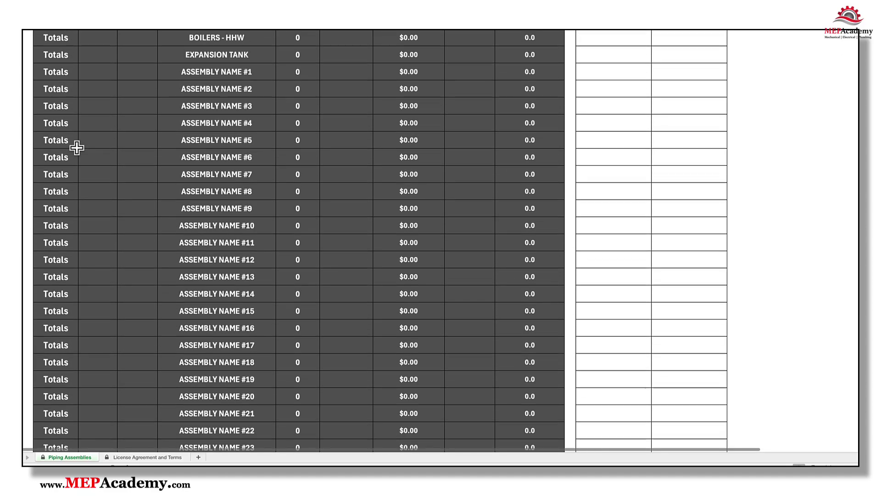
pyautogui.scroll(-1, 76, 148)
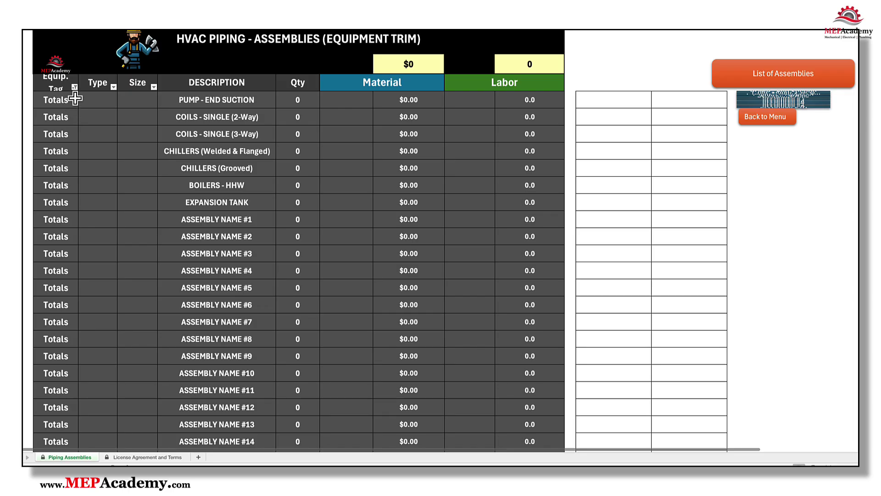
pyautogui.click(74, 87)
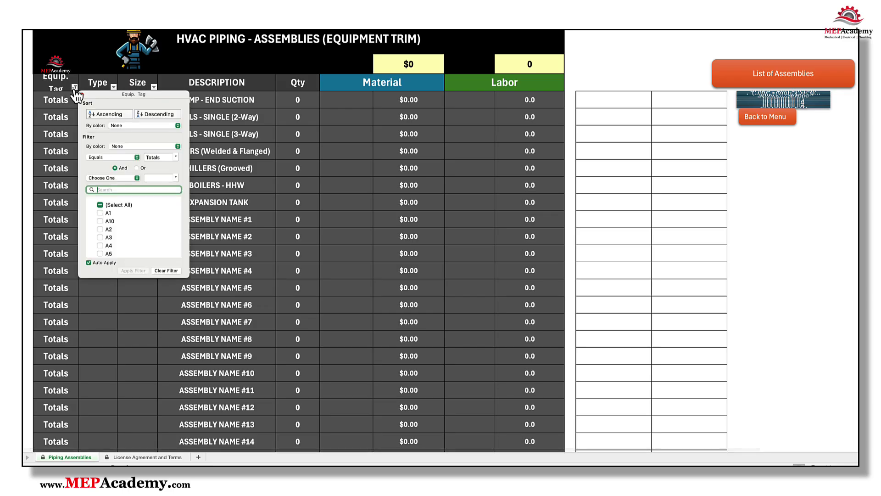
# - Tick (Select All) in the Equip. Tag filter so all rows return, starting with P-1 pump trim
pyautogui.click(100, 205)
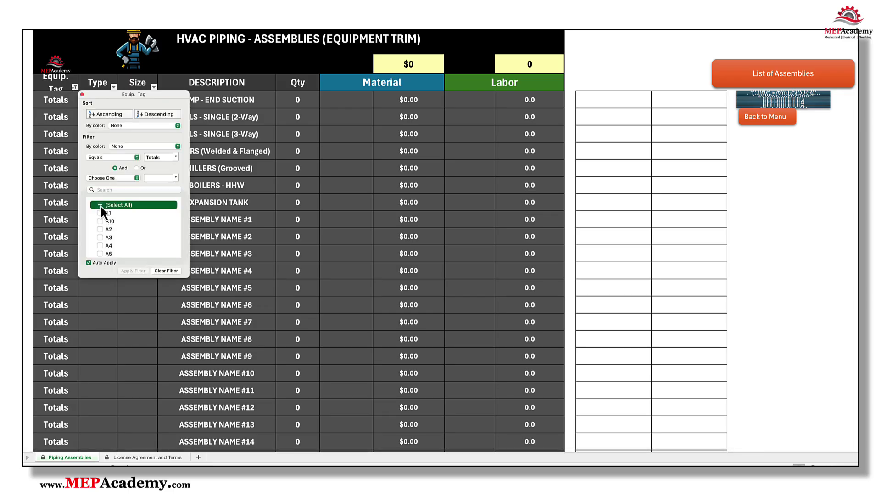
pyautogui.click(75, 88)
pyautogui.scroll(-1, 109, 191)
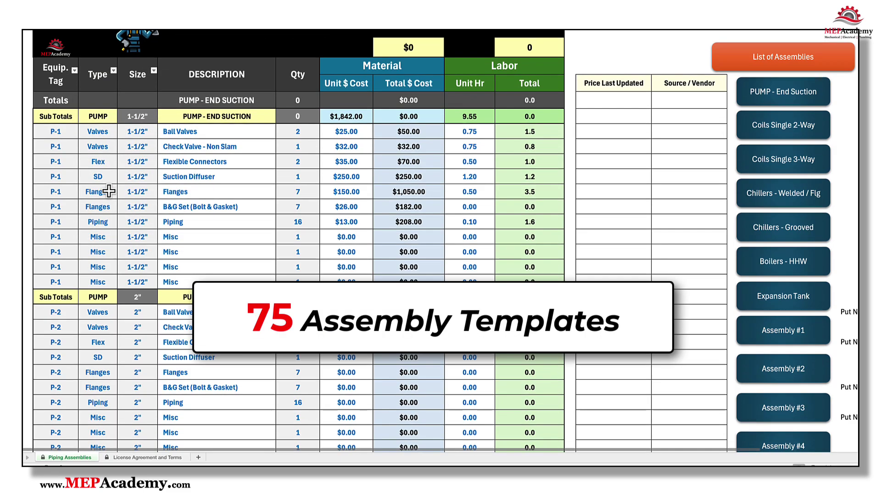
pyautogui.scroll(-3, 109, 191)
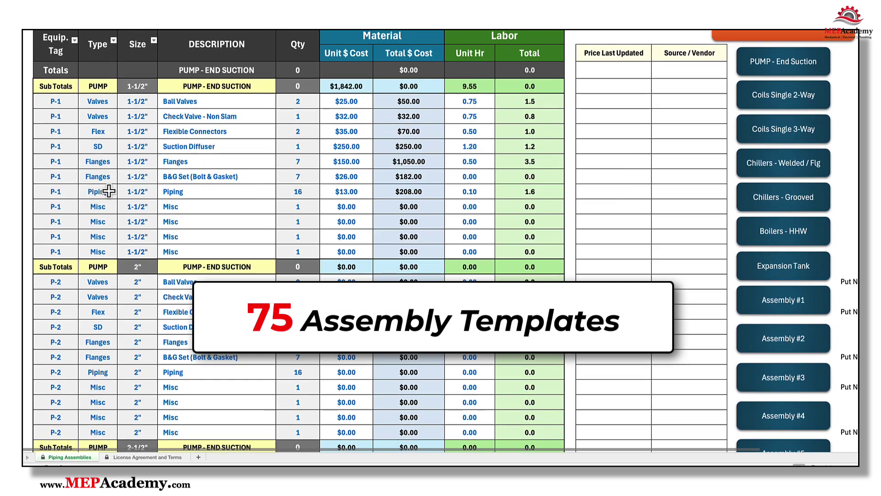
# - Keep the 2" pump subtotal quantity at 0
pyautogui.scroll(-2, 130, 192)
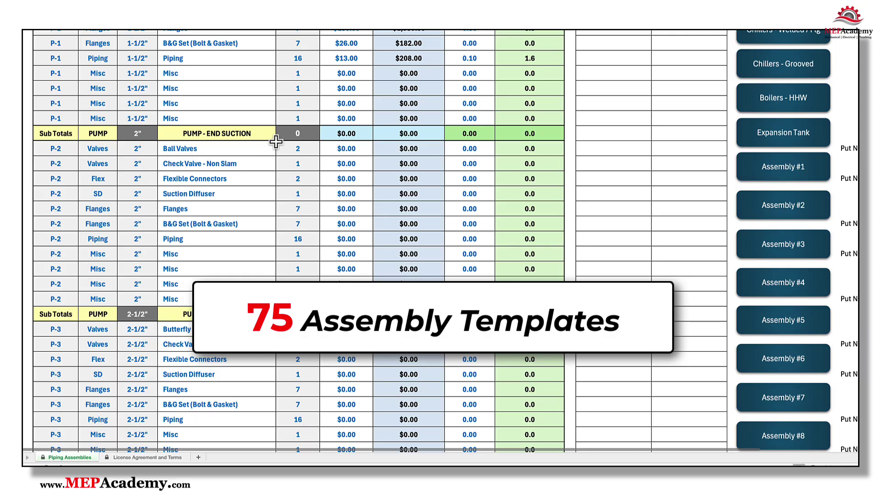
pyautogui.click(295, 133)
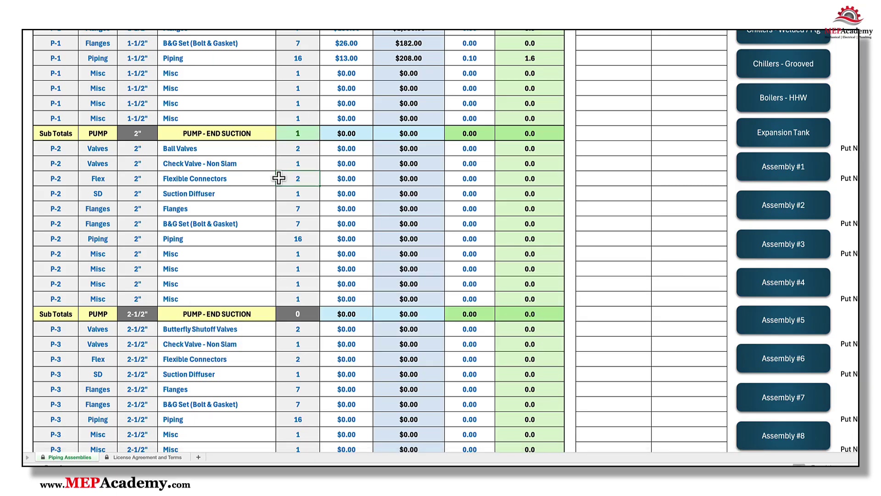
pyautogui.scroll(3, 297, 145)
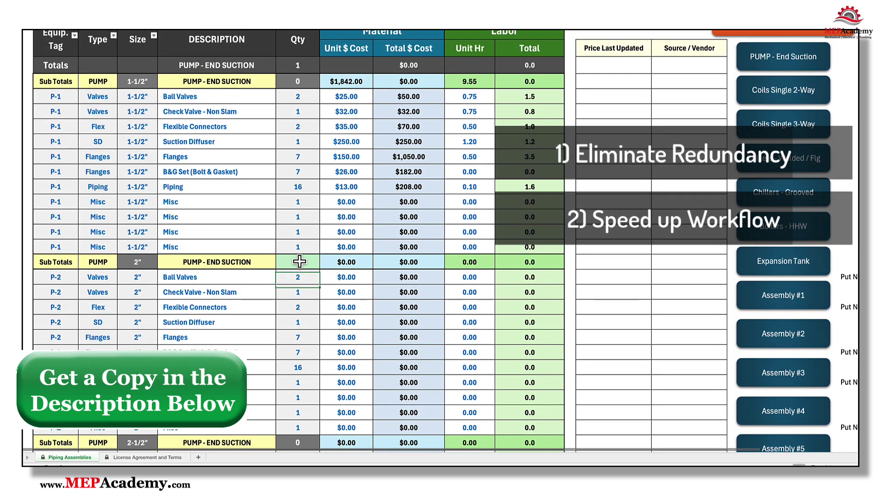
pyautogui.click(299, 261)
pyautogui.write('0')
pyautogui.click(285, 216)
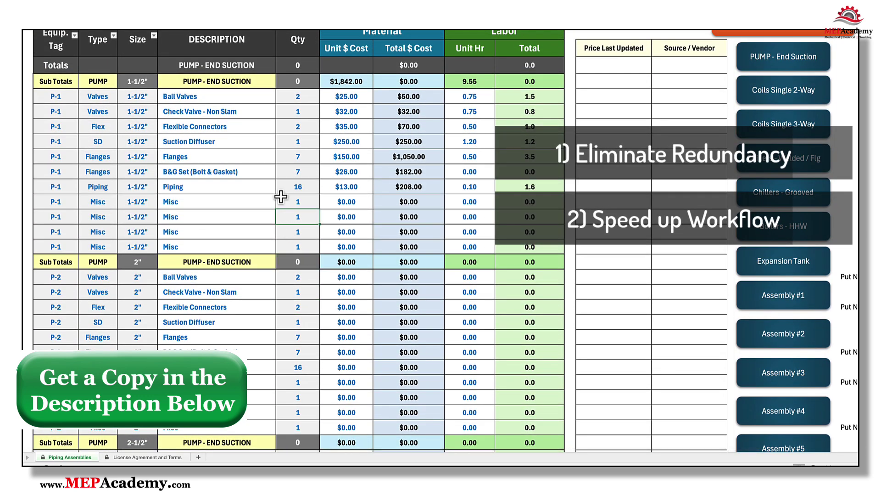
# - Enter quantity 1 for the 1-1/2" pump and Boiler HHW subtotals, totalling $2,673
pyautogui.click(302, 82)
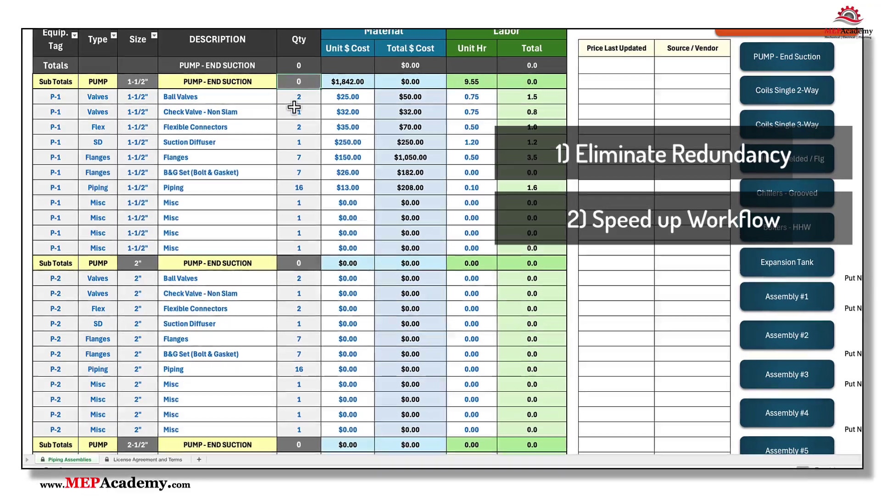
pyautogui.write('1')
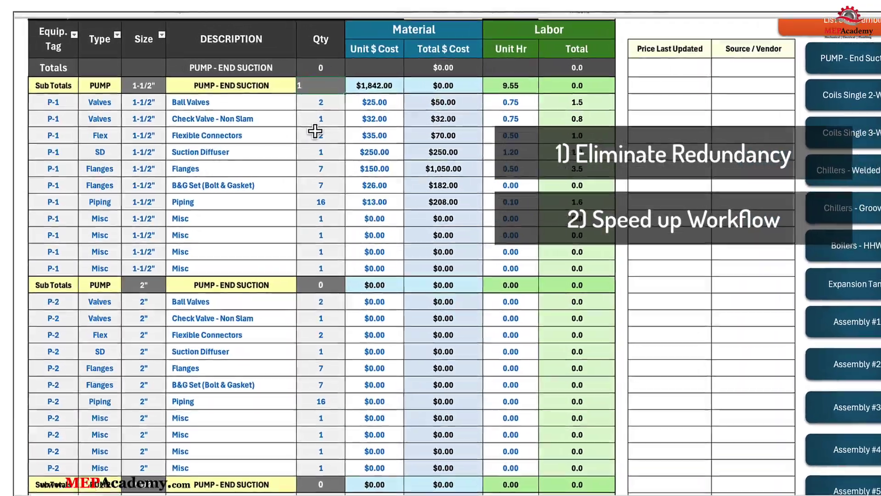
pyautogui.click(315, 134)
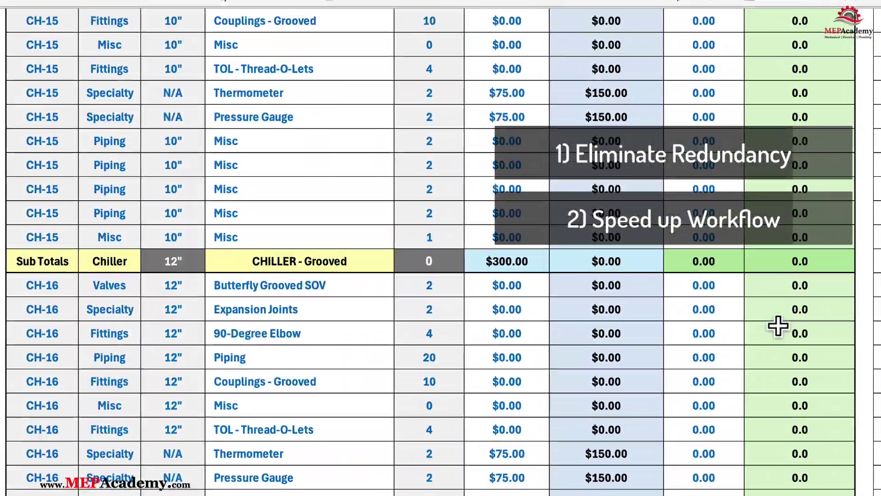
pyautogui.scroll(-10, 614, 345)
pyautogui.scroll(-3, 614, 344)
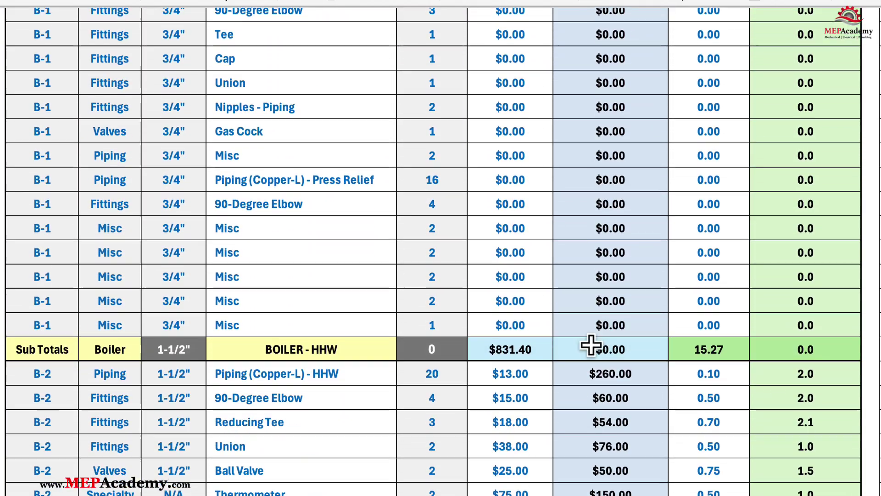
pyautogui.click(450, 344)
pyautogui.write('1')
pyautogui.click(502, 322)
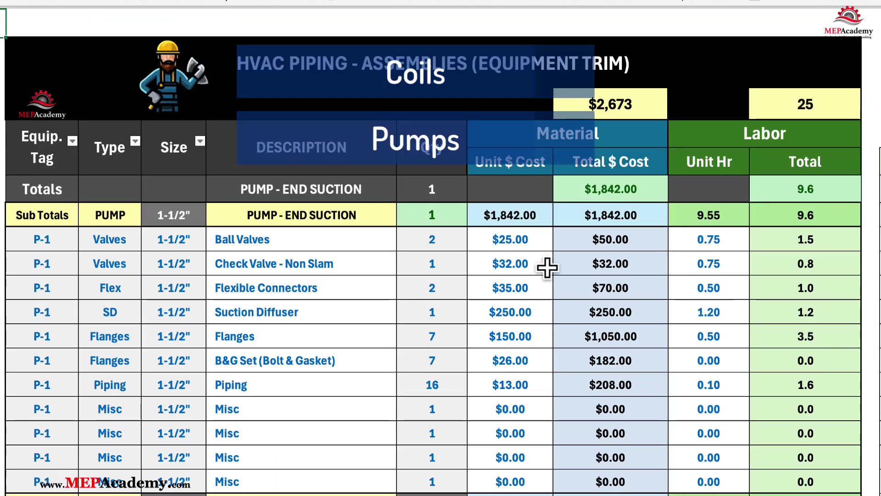
# - Set the Equip. Tag filter to Totals only: Pump $1,842.00 and Boilers HHW $831.40
pyautogui.click(72, 145)
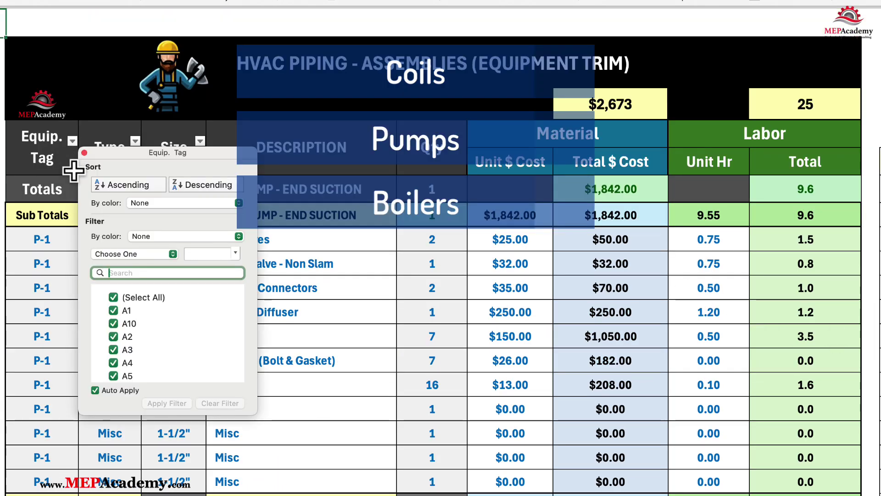
pyautogui.click(114, 297)
pyautogui.scroll(-20, 119, 303)
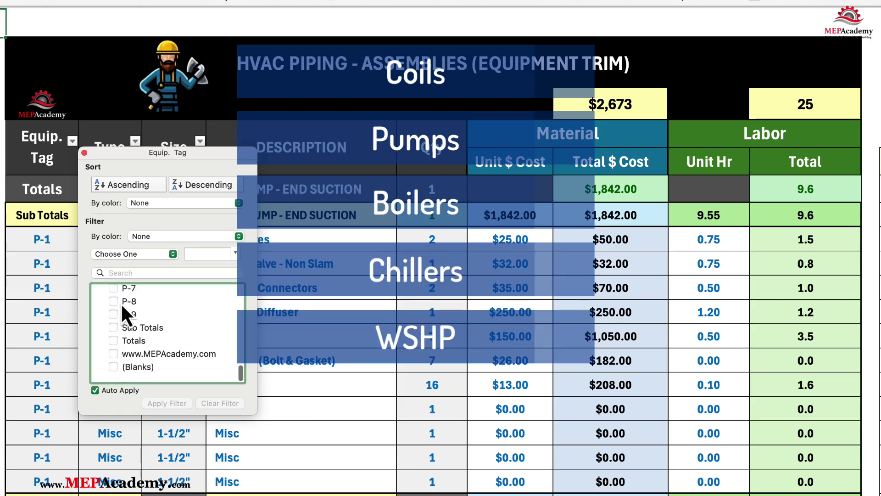
pyautogui.click(114, 343)
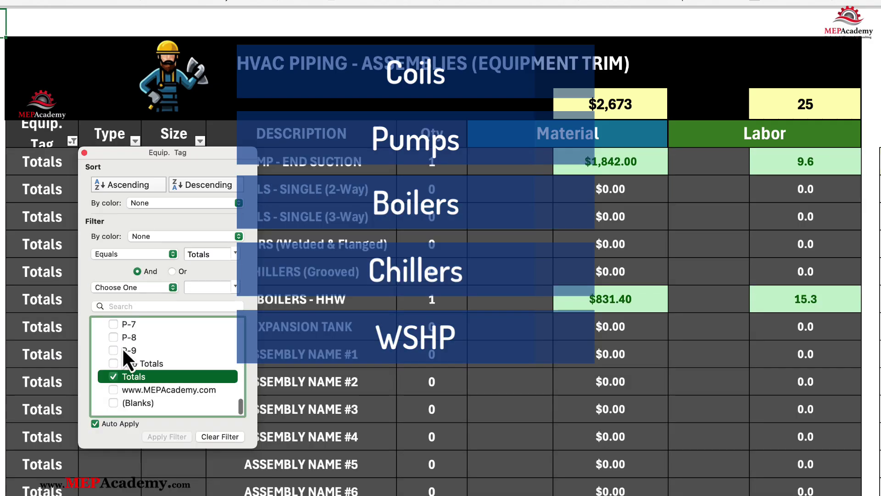
pyautogui.click(84, 153)
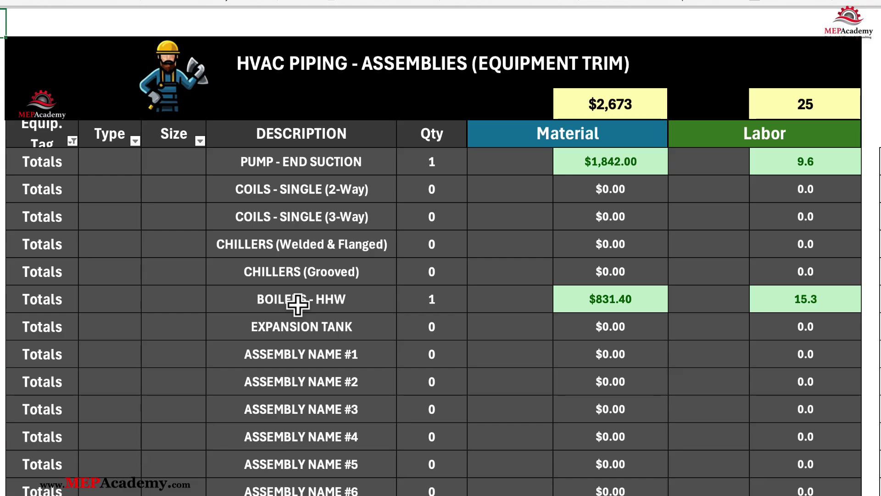
# - Swap the Equip. Tag filter from Totals to Sub Totals and review every assembly size
pyautogui.click(73, 141)
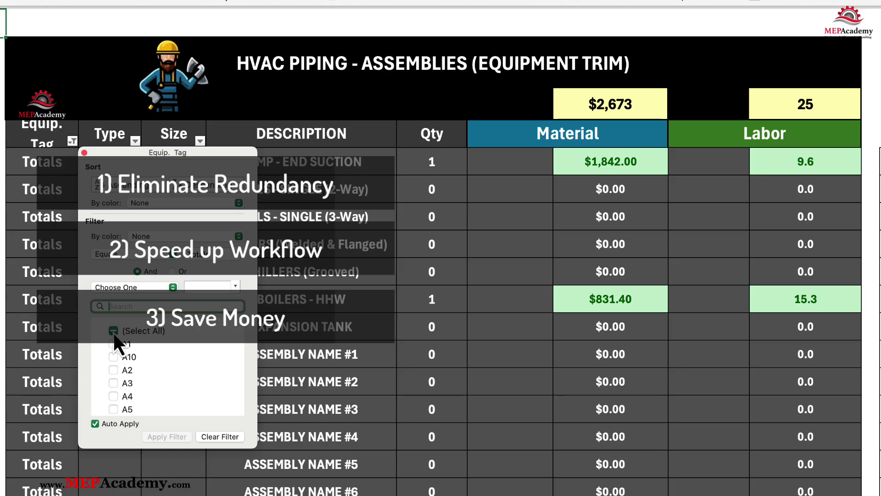
pyautogui.scroll(-20, 118, 343)
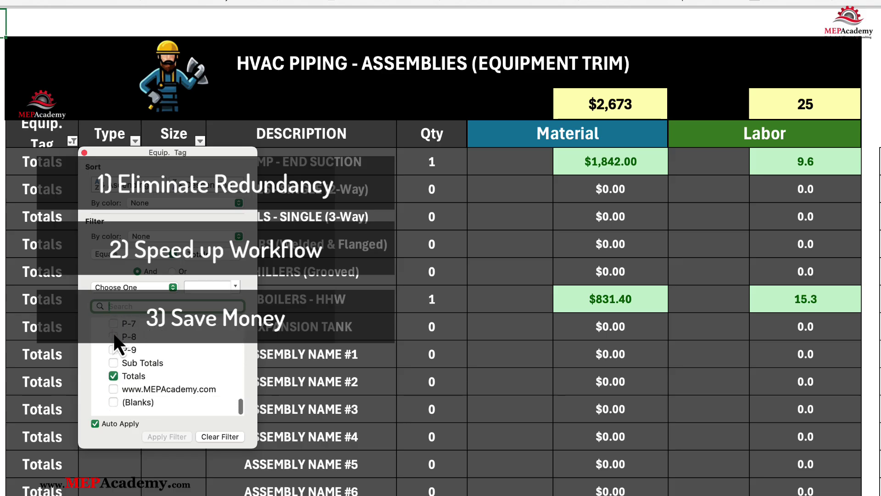
pyautogui.click(114, 362)
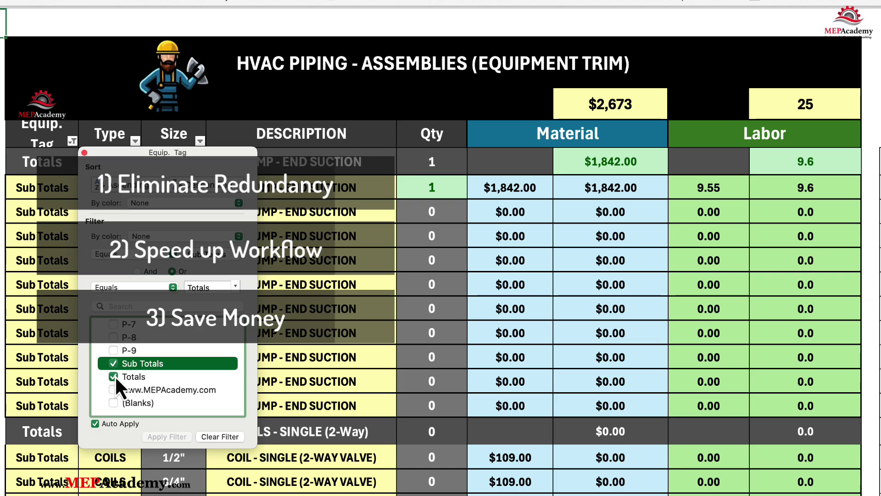
pyautogui.click(114, 376)
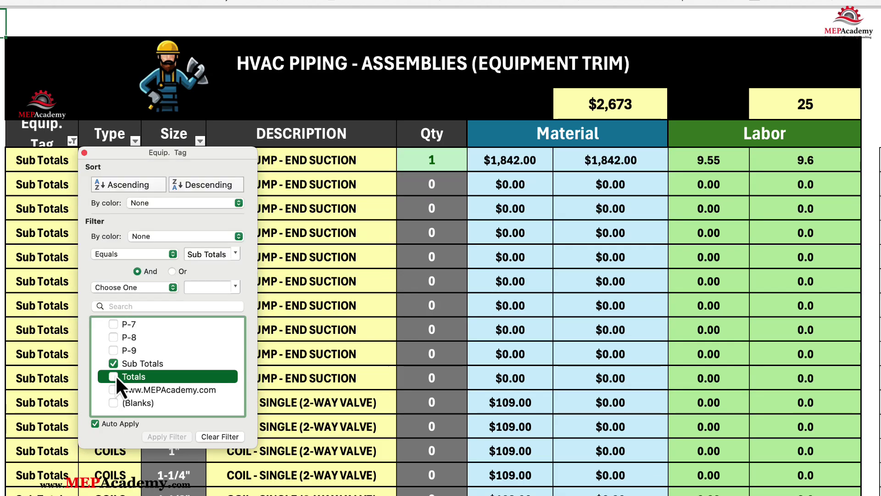
pyautogui.click(85, 153)
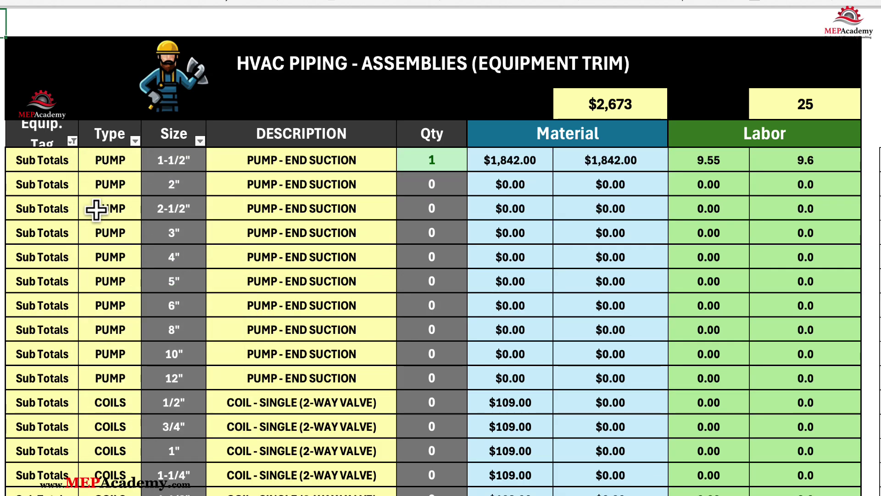
pyautogui.scroll(-4, 125, 214)
pyautogui.scroll(-8, 124, 214)
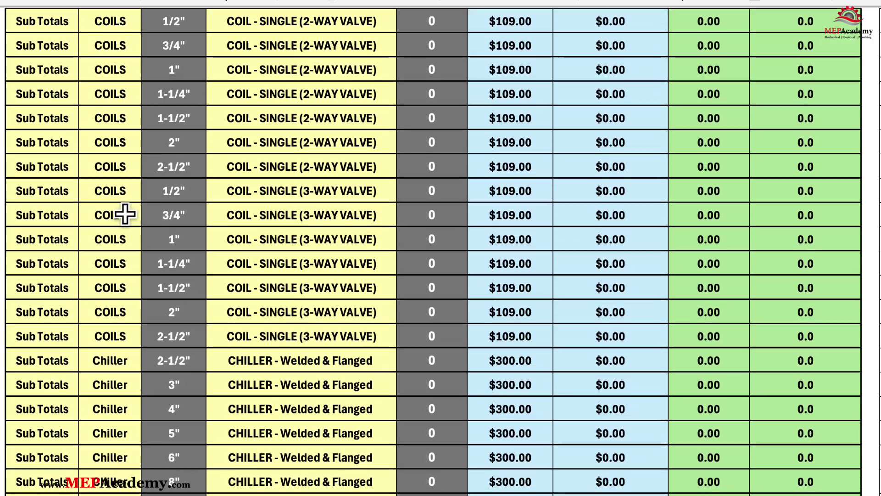
pyautogui.scroll(-2, 125, 214)
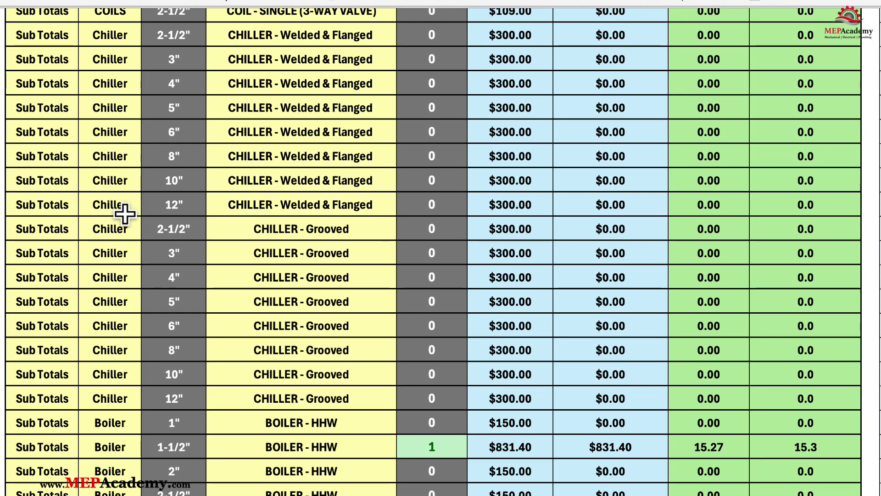
pyautogui.scroll(-8, 125, 214)
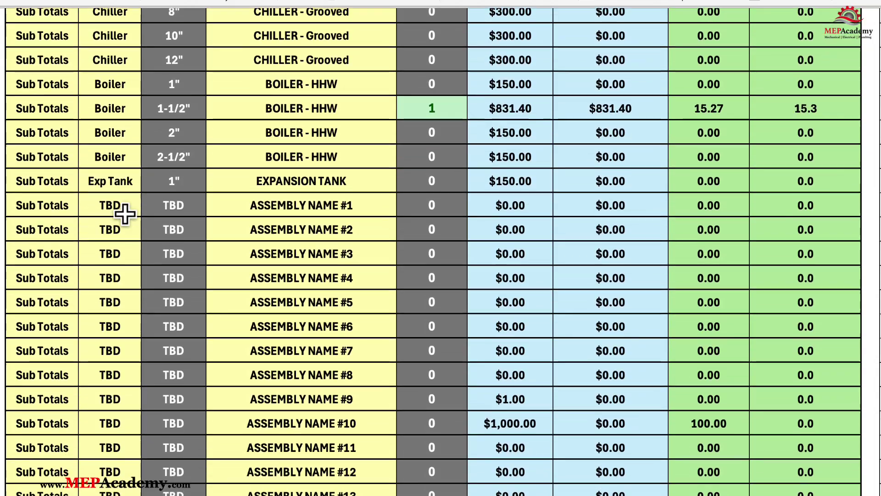
pyautogui.scroll(-3, 125, 213)
pyautogui.scroll(10, 125, 214)
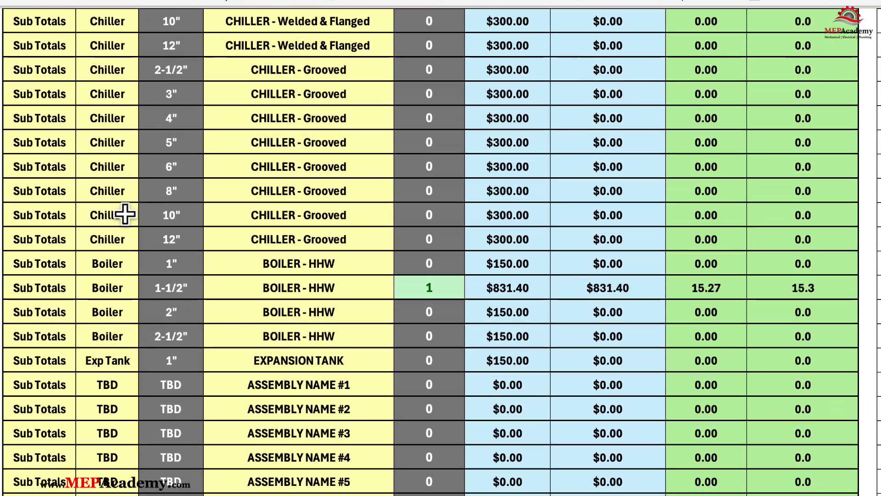
pyautogui.scroll(8, 125, 214)
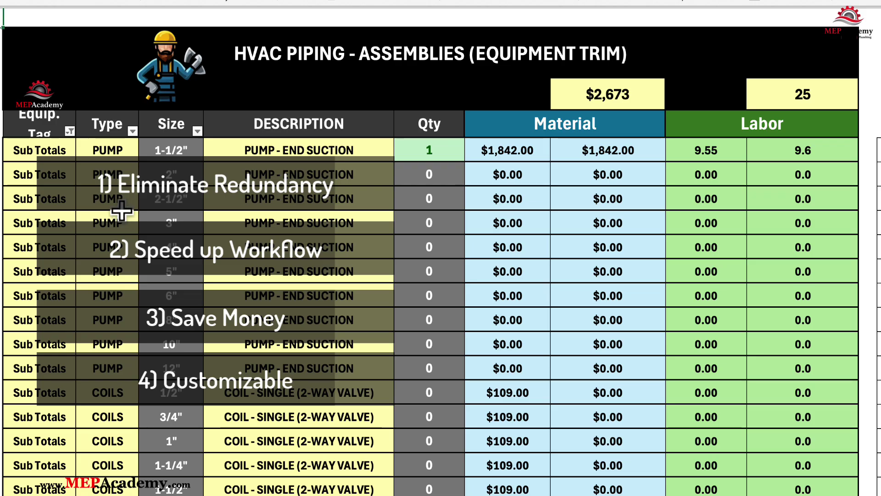
# - Clear the Equip. Tag filter by ticking (Select All)
pyautogui.click(70, 132)
pyautogui.click(111, 322)
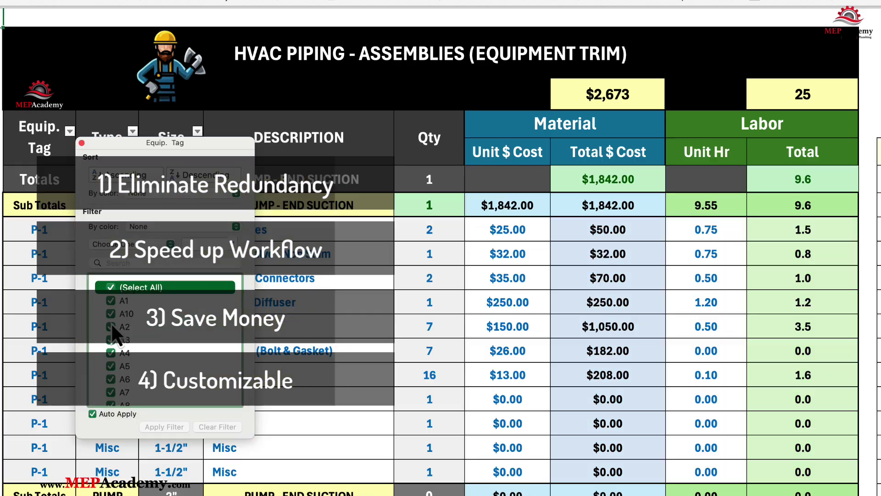
pyautogui.click(82, 142)
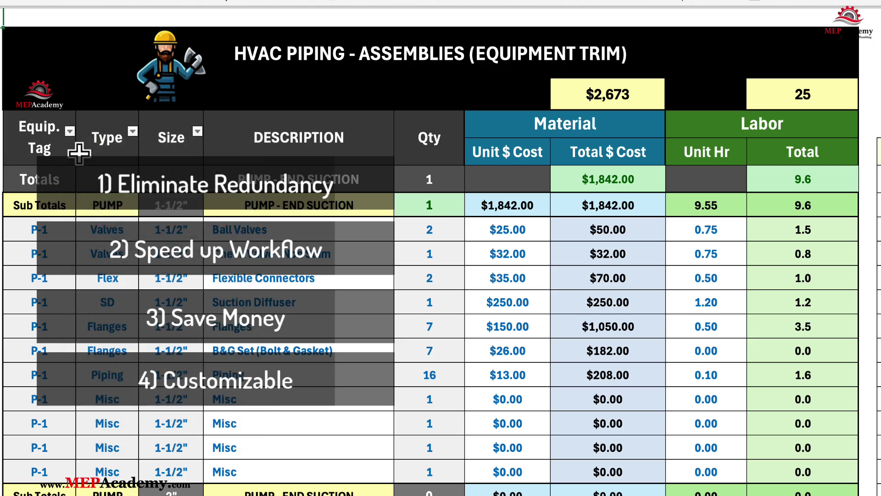
# - Filter the Type column to PUMP only, then tick (Select All) to include every type again
pyautogui.click(132, 131)
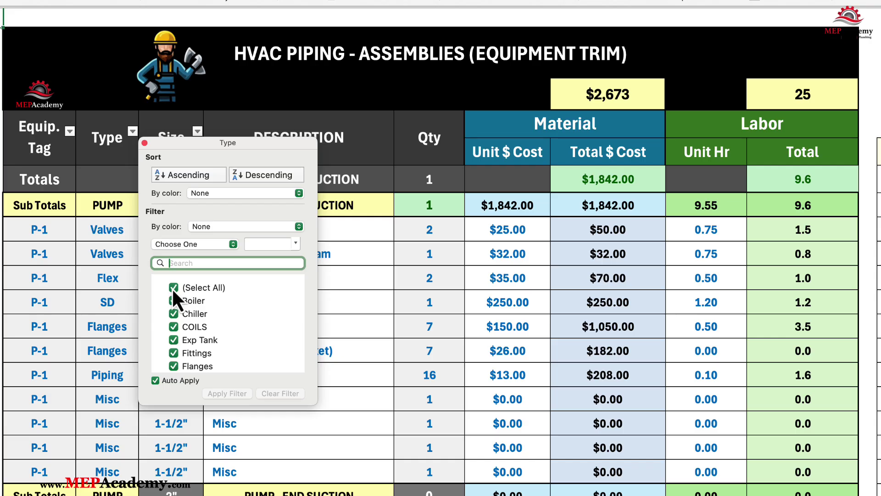
pyautogui.click(173, 287)
pyautogui.scroll(-4, 181, 298)
pyautogui.scroll(-3, 182, 303)
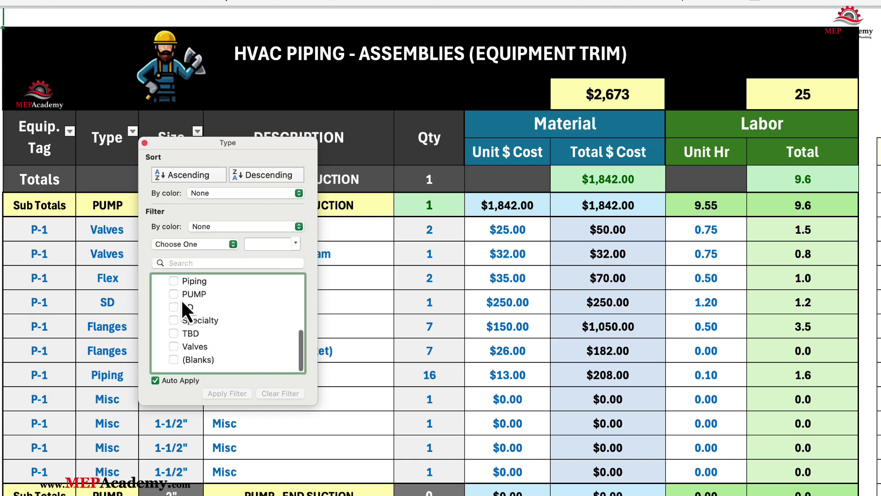
pyautogui.scroll(2, 182, 312)
pyautogui.click(174, 329)
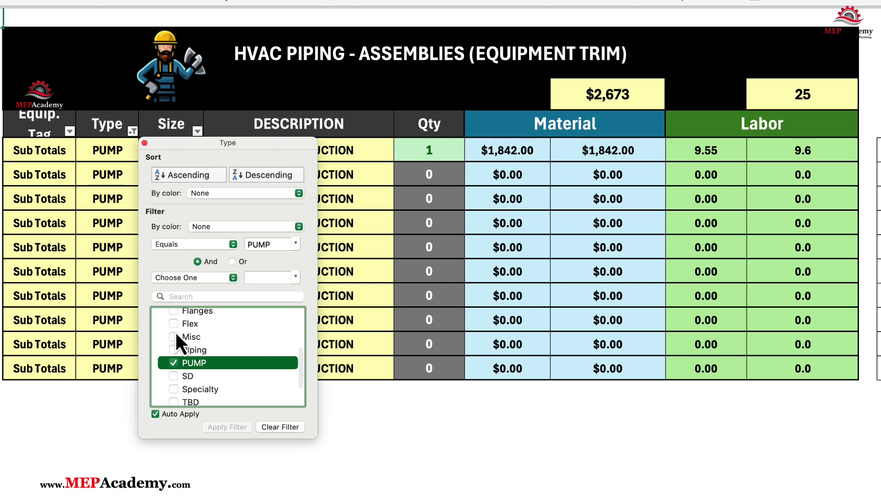
pyautogui.click(144, 143)
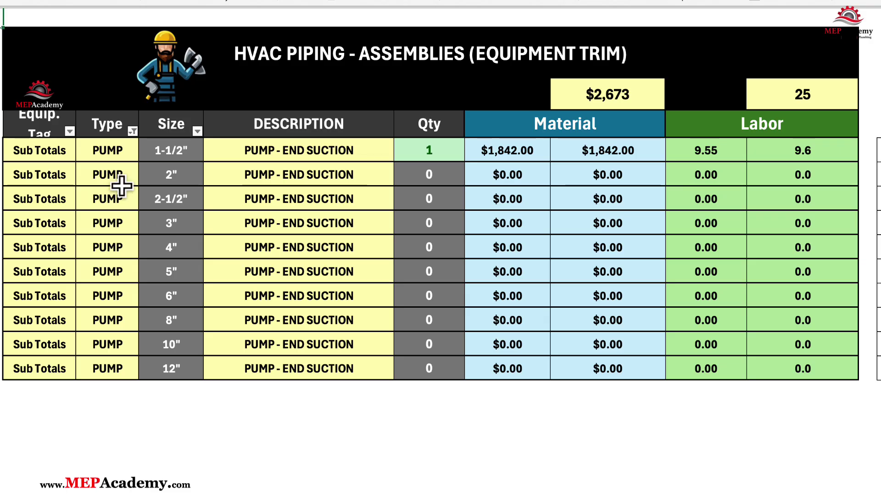
pyautogui.click(132, 131)
pyautogui.click(172, 320)
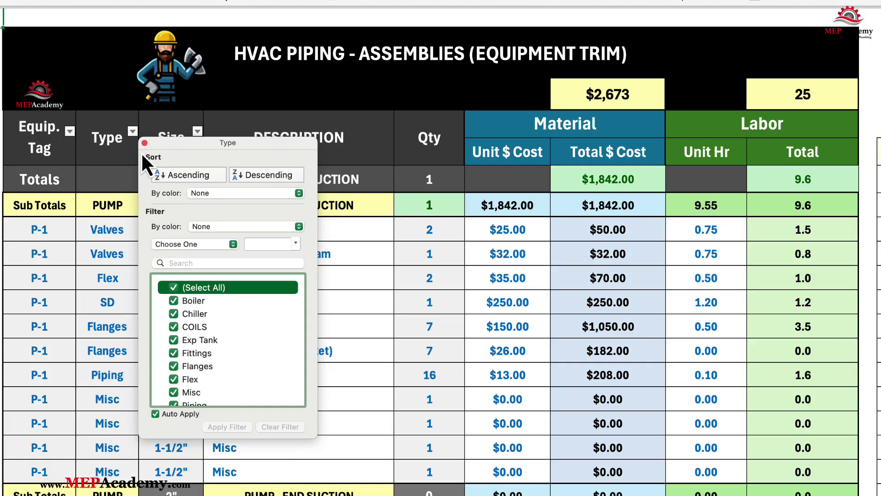
# - Close the Type filter dropdown with every Type still selected
pyautogui.click(144, 143)
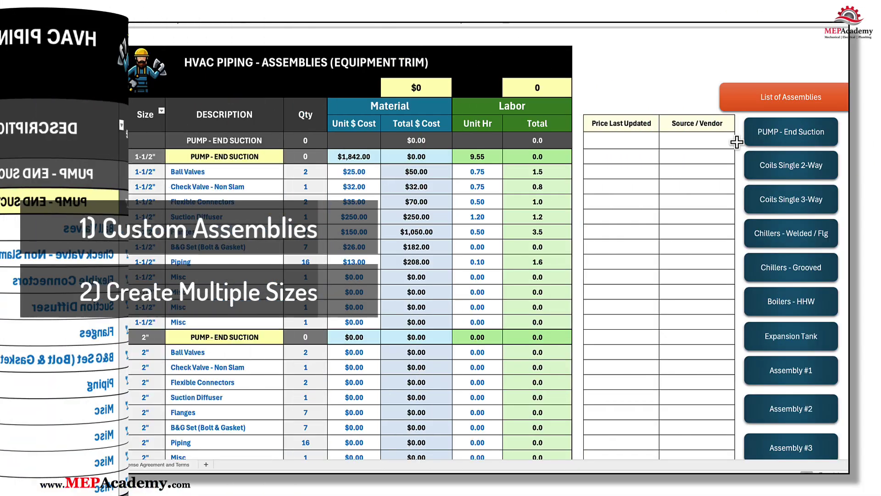
pyautogui.scroll(-5, 736, 142)
pyautogui.scroll(-7, 736, 143)
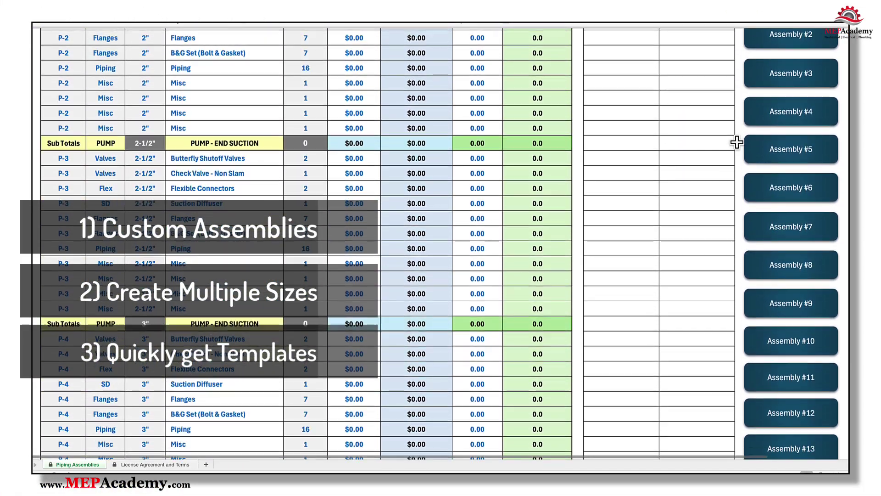
pyautogui.scroll(-3, 776, 188)
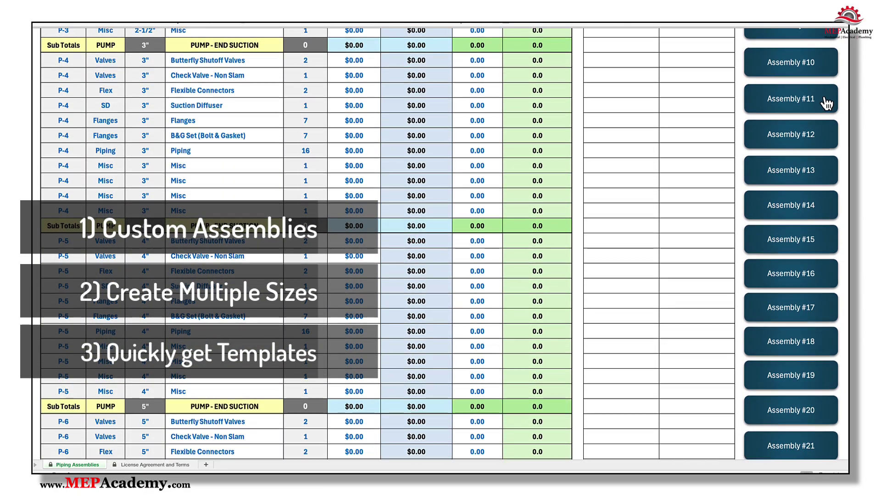
pyautogui.scroll(-7, 824, 106)
pyautogui.scroll(-5, 825, 107)
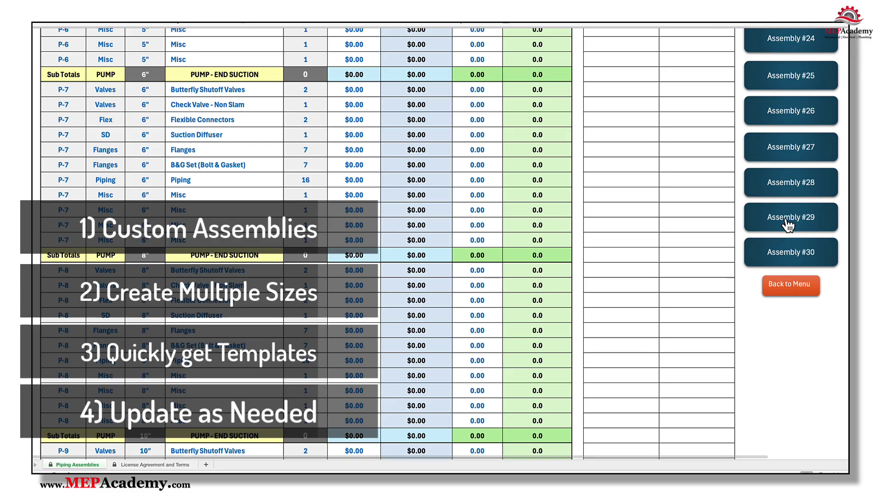
pyautogui.click(787, 189)
pyautogui.scroll(-8, 675, 177)
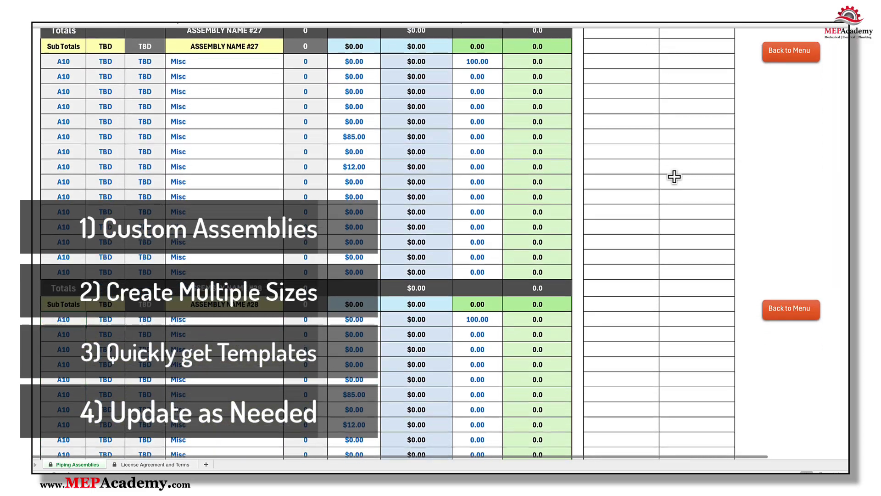
pyautogui.scroll(-7, 674, 176)
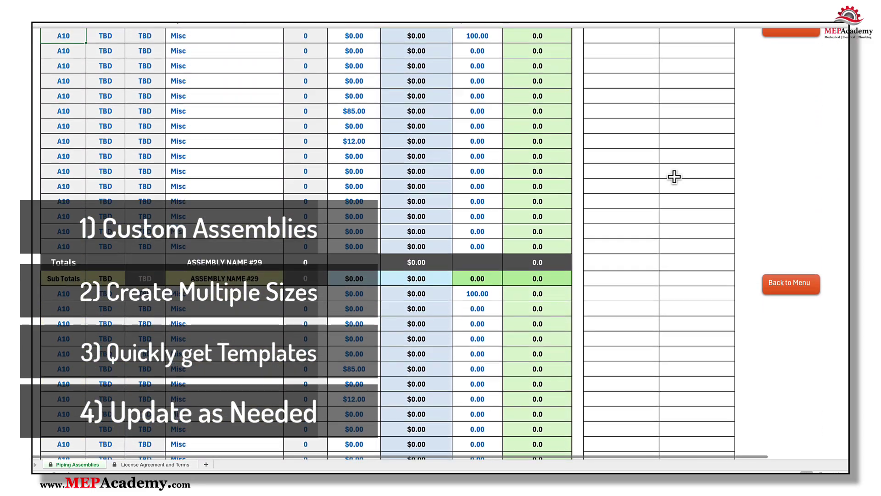
pyautogui.scroll(-3, 675, 177)
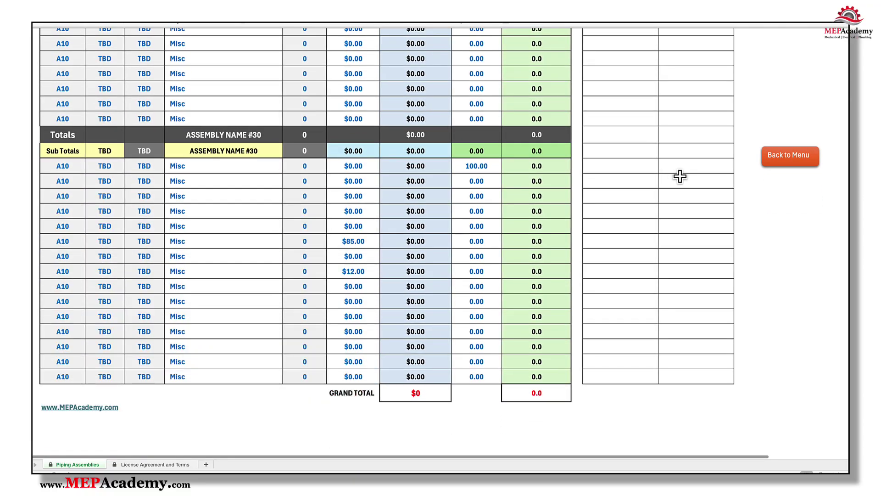
pyautogui.click(781, 156)
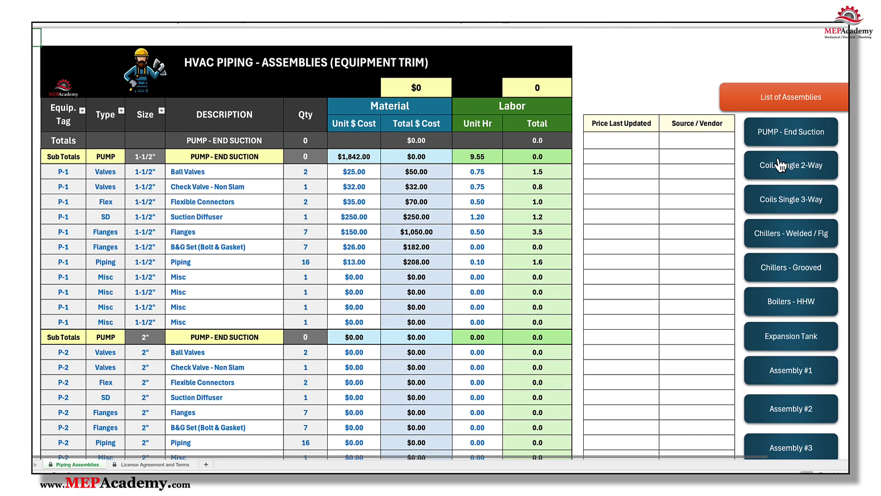